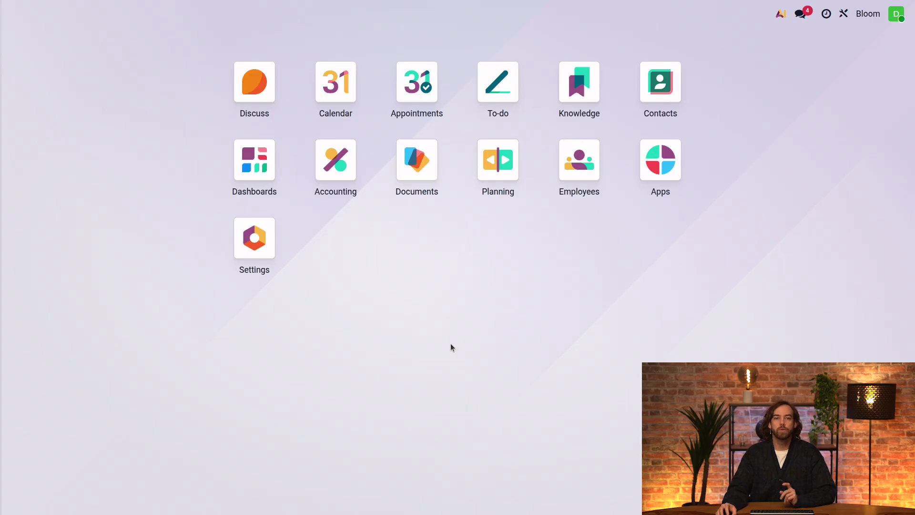
# Open the 30 Days follow-up level and check its 30-day reminder delay, leaving it unchanged.
pyautogui.click(335, 162)
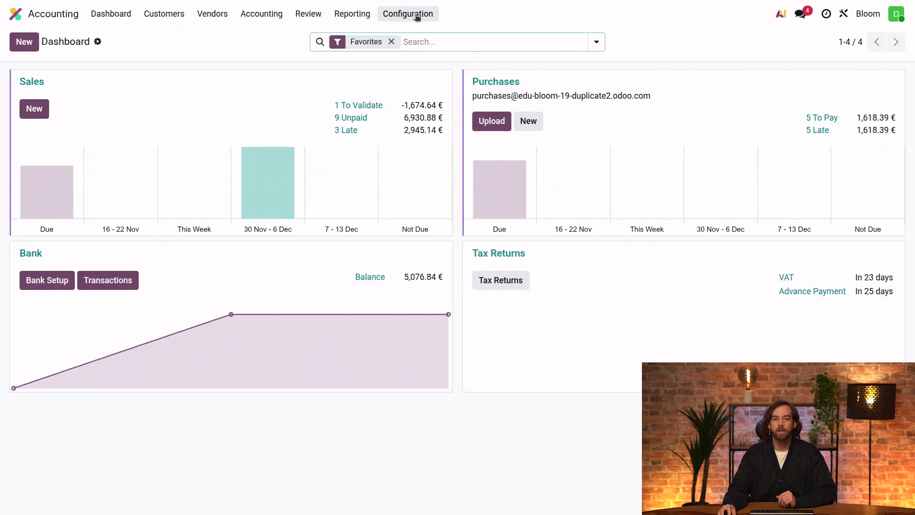
pyautogui.click(413, 14)
pyautogui.click(452, 241)
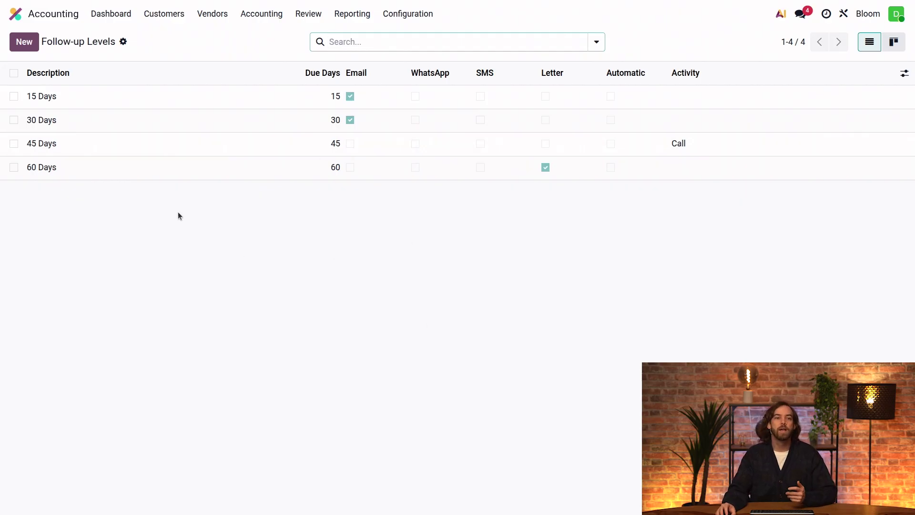
pyautogui.click(104, 125)
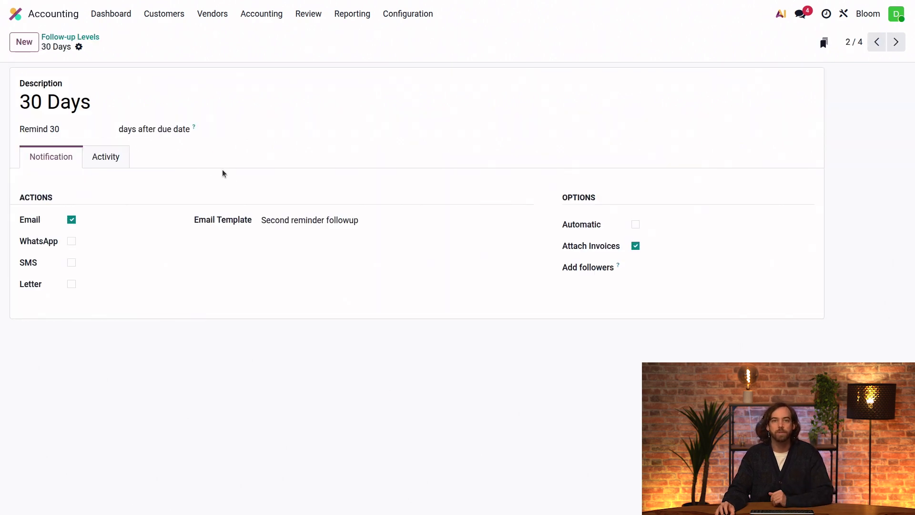
pyautogui.click(86, 135)
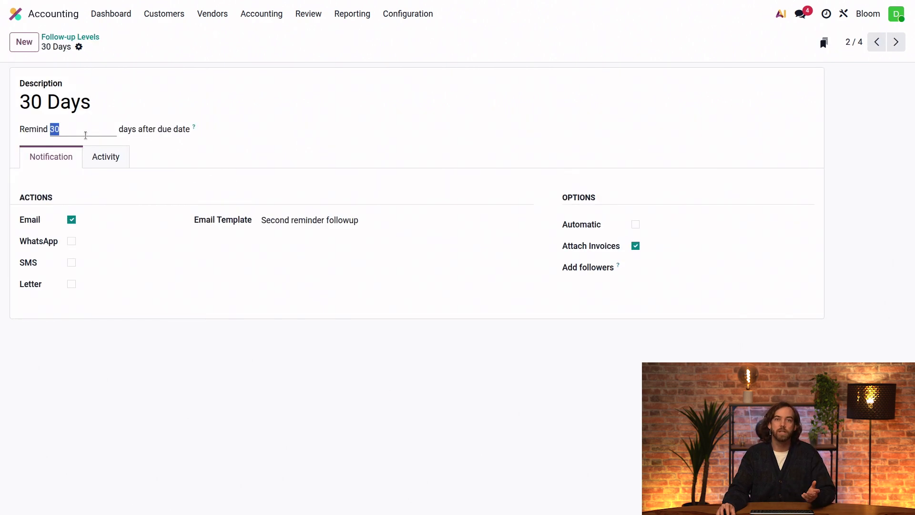
pyautogui.click(126, 201)
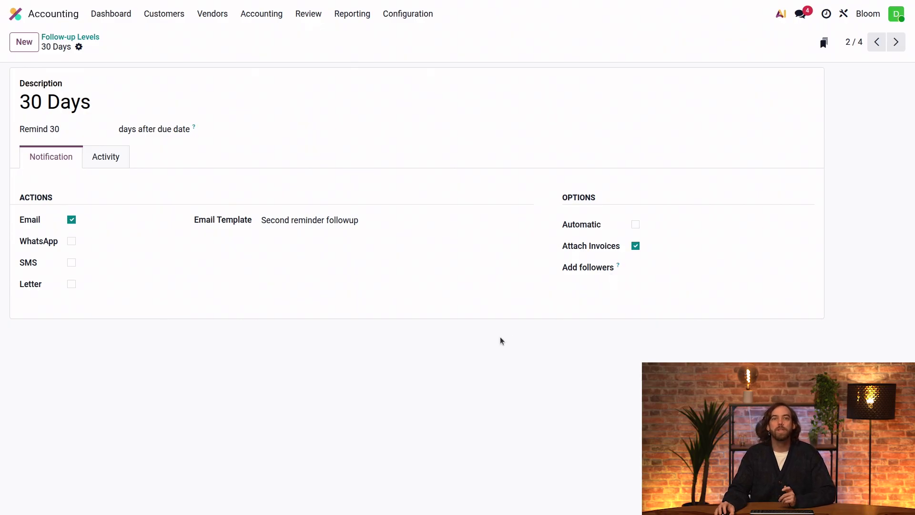
# Check the activity settings of the 30 and 45 Days levels, keeping Call, then return to the list.
pyautogui.click(107, 160)
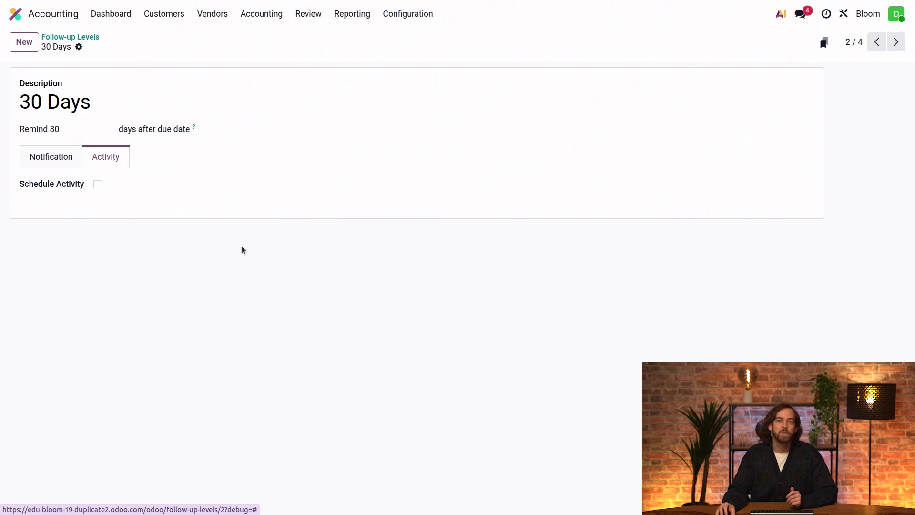
pyautogui.click(898, 45)
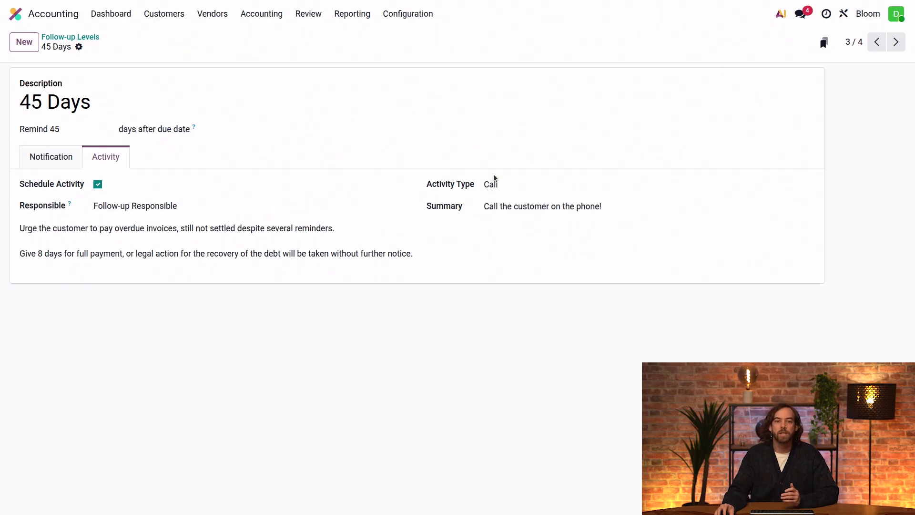
pyautogui.click(536, 184)
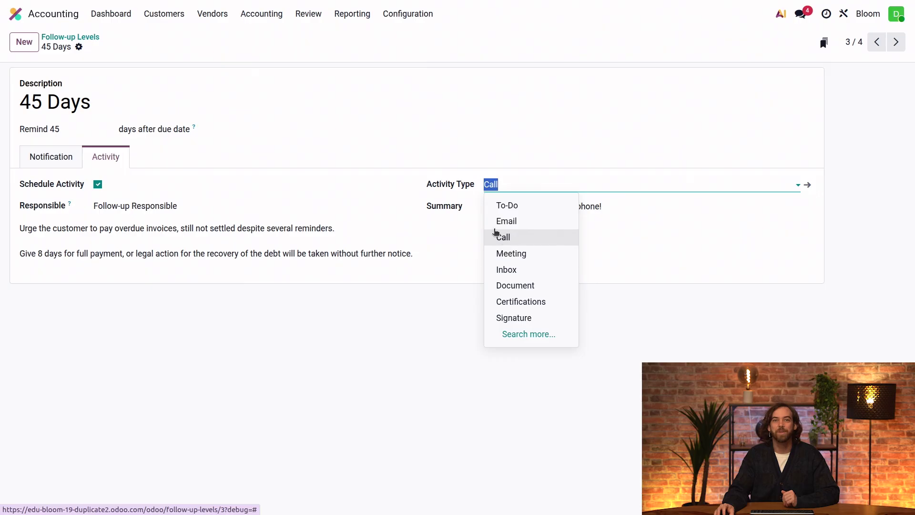
pyautogui.click(346, 169)
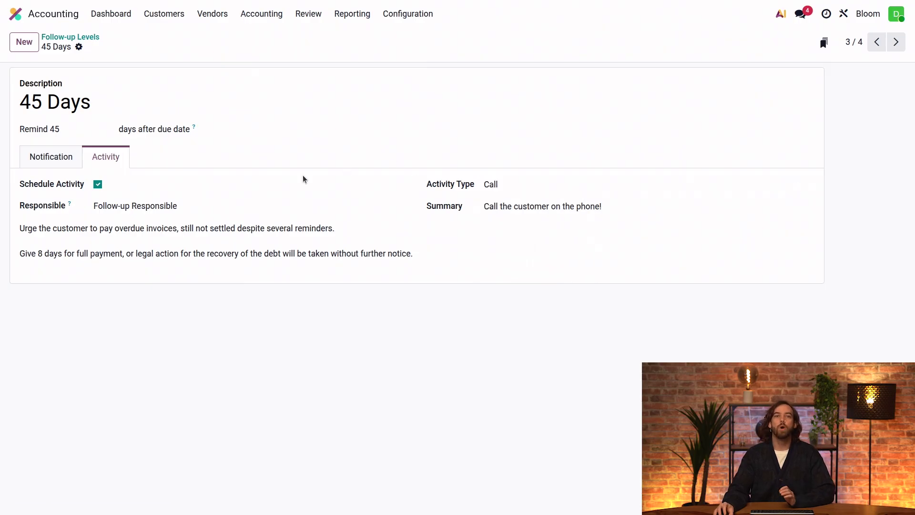
pyautogui.click(89, 38)
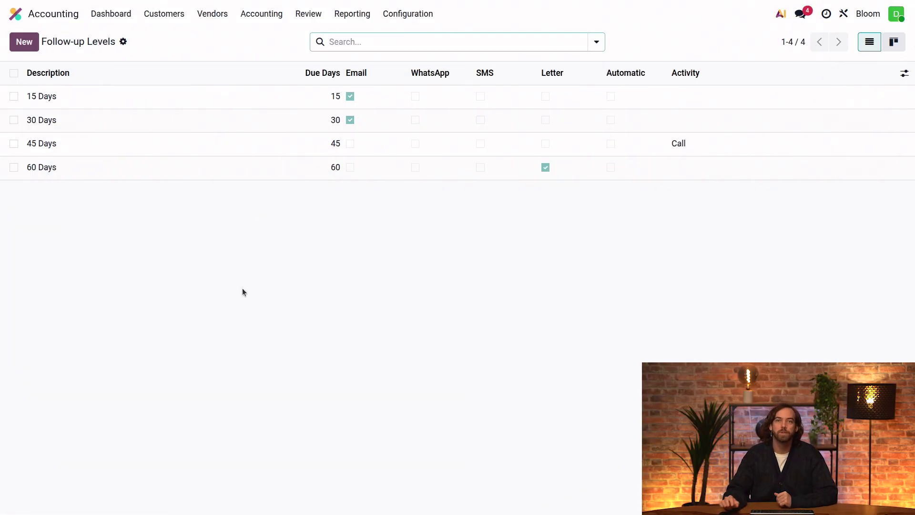
# Filter customer invoices to Overdue, leaving three totalling 2,434.00 € tax excluded.
pyautogui.click(176, 20)
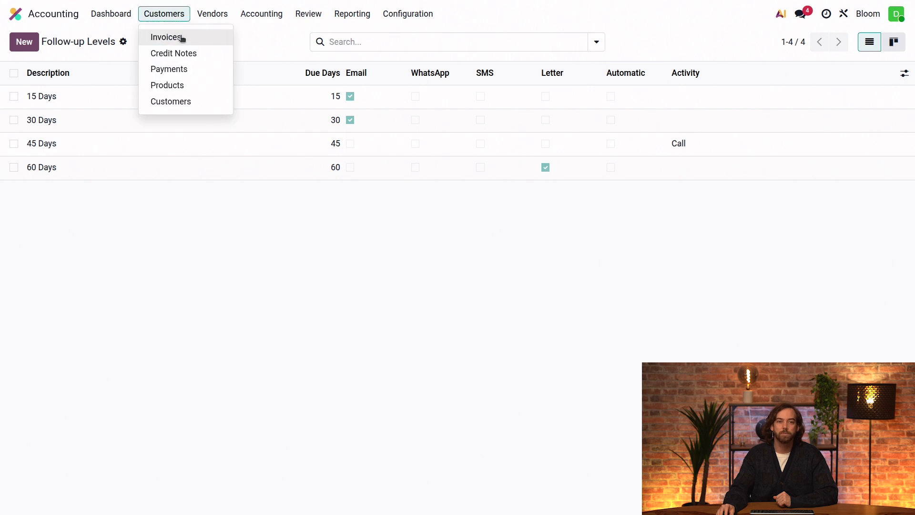
pyautogui.click(189, 43)
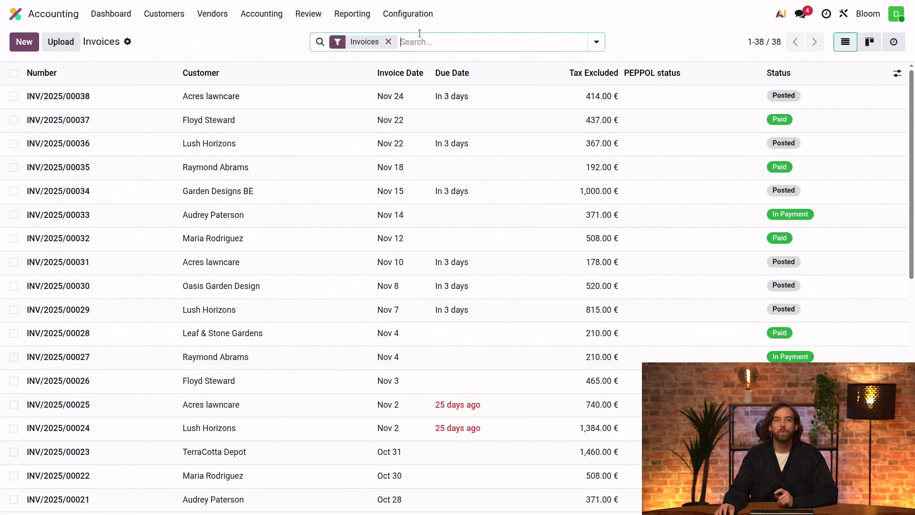
pyautogui.click(597, 42)
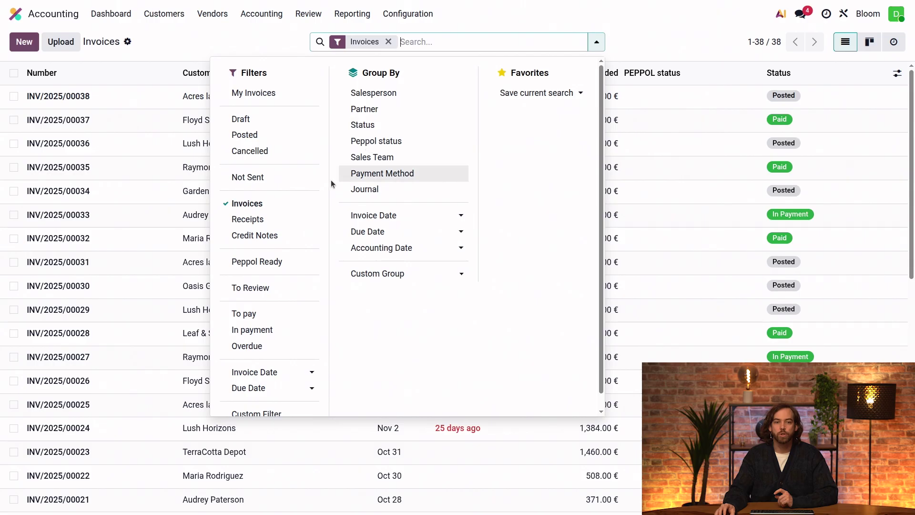
pyautogui.click(270, 348)
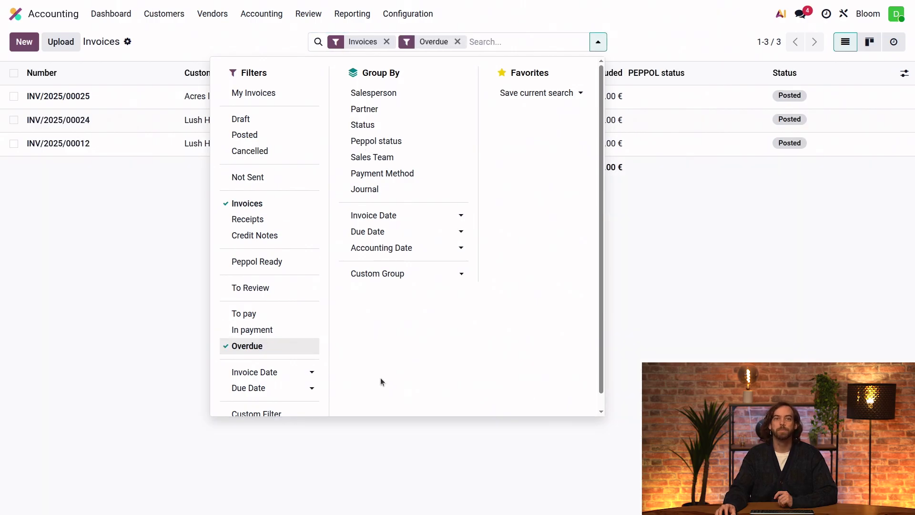
pyautogui.click(698, 285)
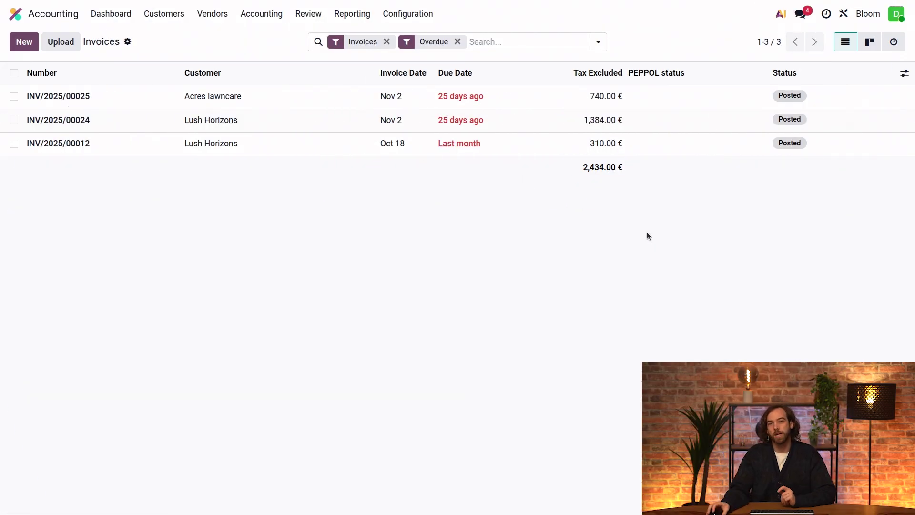
# Open Lush Horizons' receivable journal items from its Accounting tab, showing a 3,479.96 € balance.
pyautogui.click(176, 14)
pyautogui.click(185, 102)
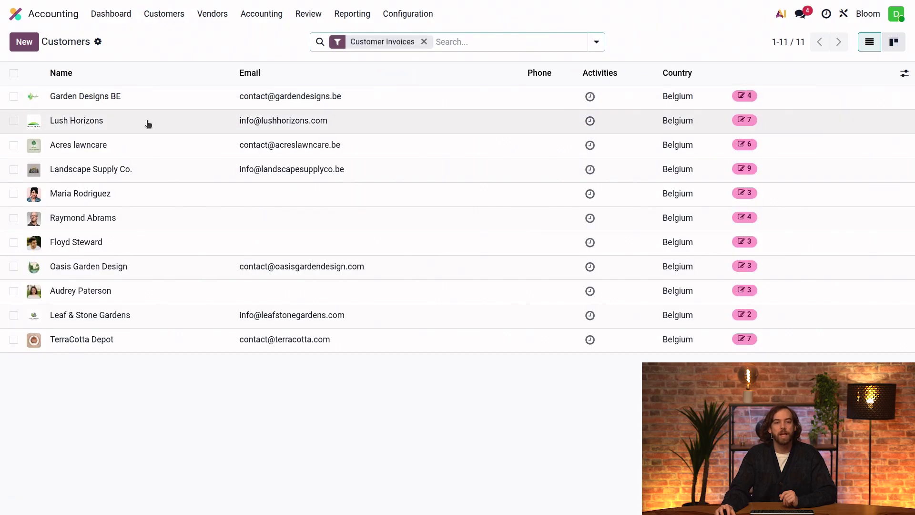
pyautogui.click(148, 123)
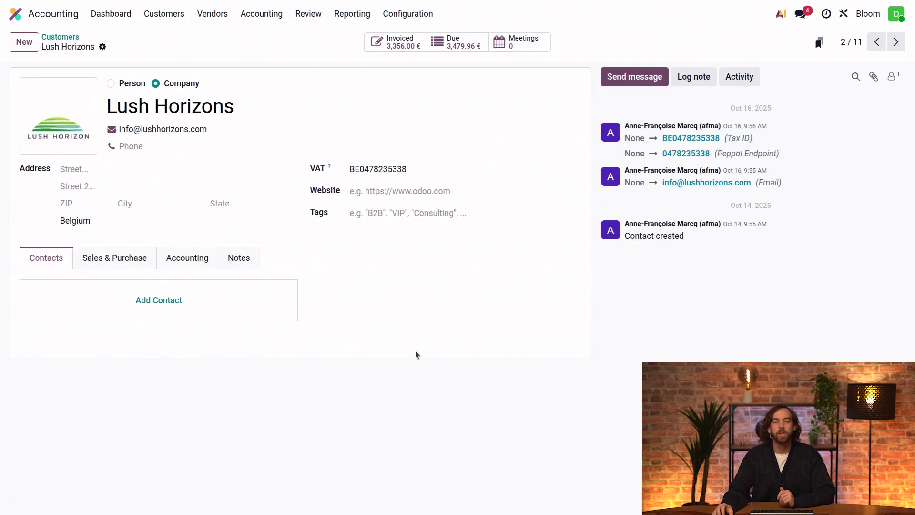
pyautogui.click(200, 259)
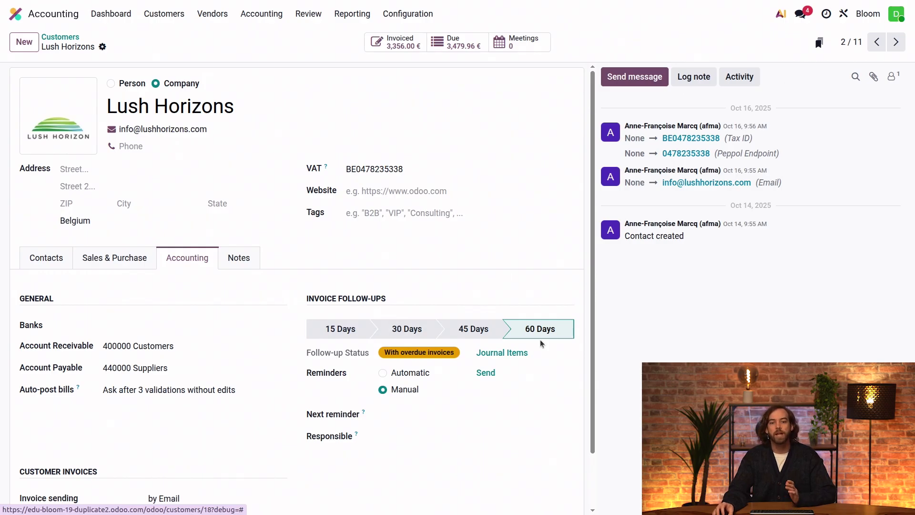
pyautogui.click(506, 354)
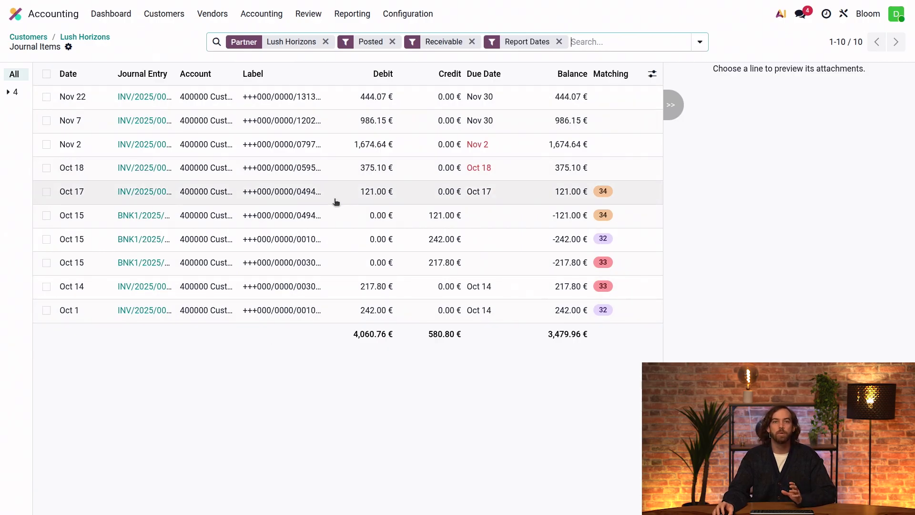
# Go back from the journal items to the Lush Horizons customer record.
pyautogui.click(100, 38)
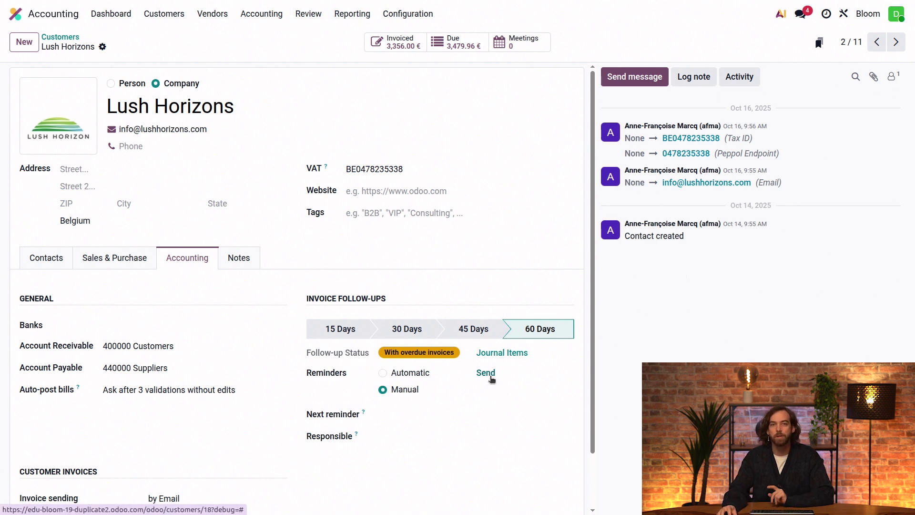
# Send Lush Horizons' payment reminder and confirm the next reminder date is 12/12/2025.
pyautogui.click(491, 377)
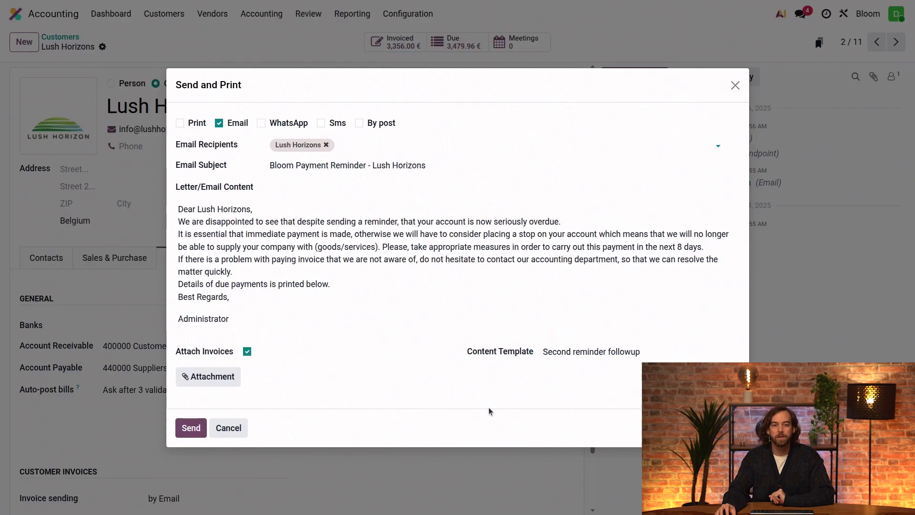
pyautogui.click(190, 426)
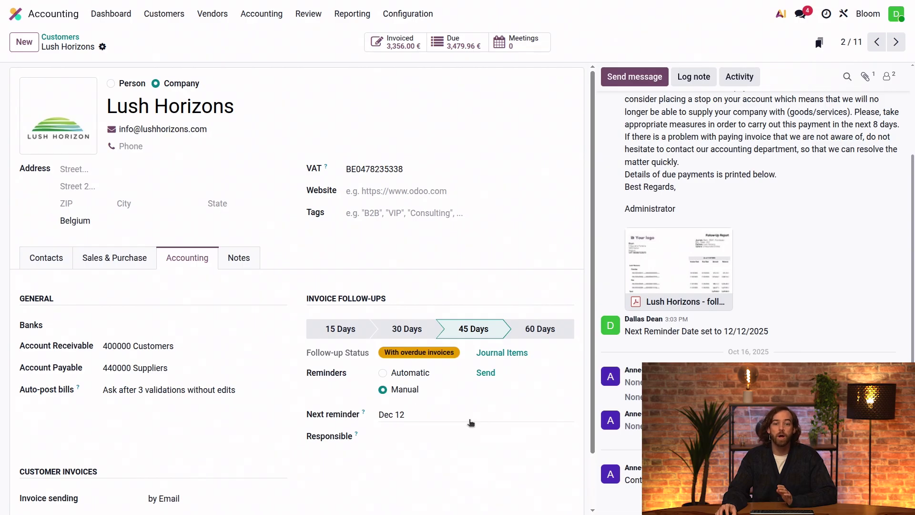
pyautogui.click(423, 418)
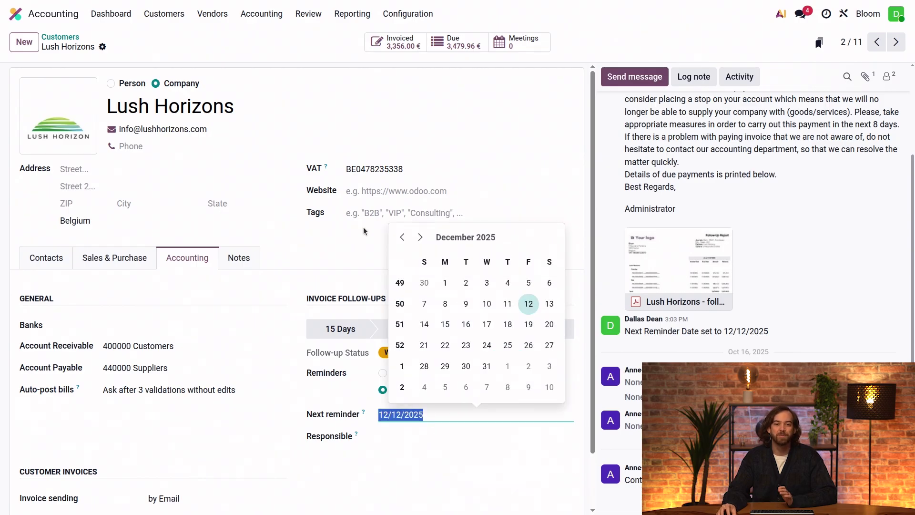
pyautogui.click(488, 156)
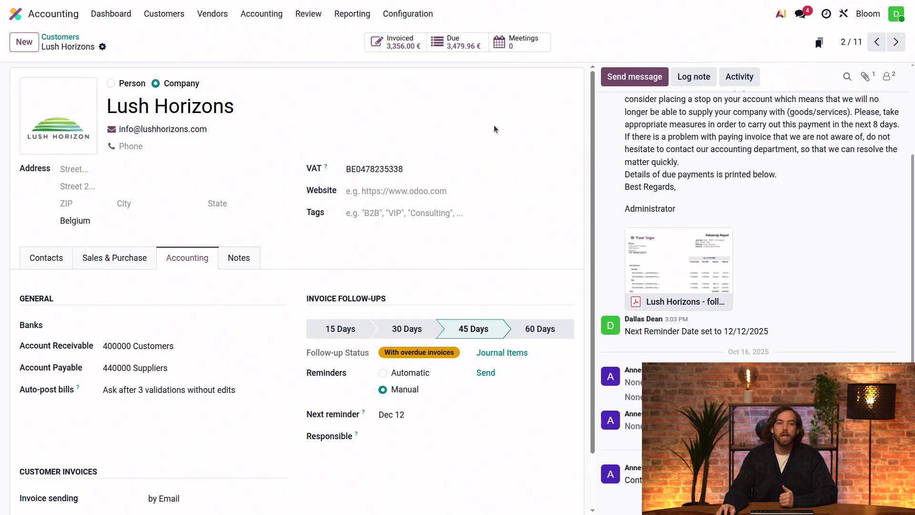
# Open Lush Horizons' Due follow-up report listing four invoices totalling 3,479.96 €.
pyautogui.click(457, 46)
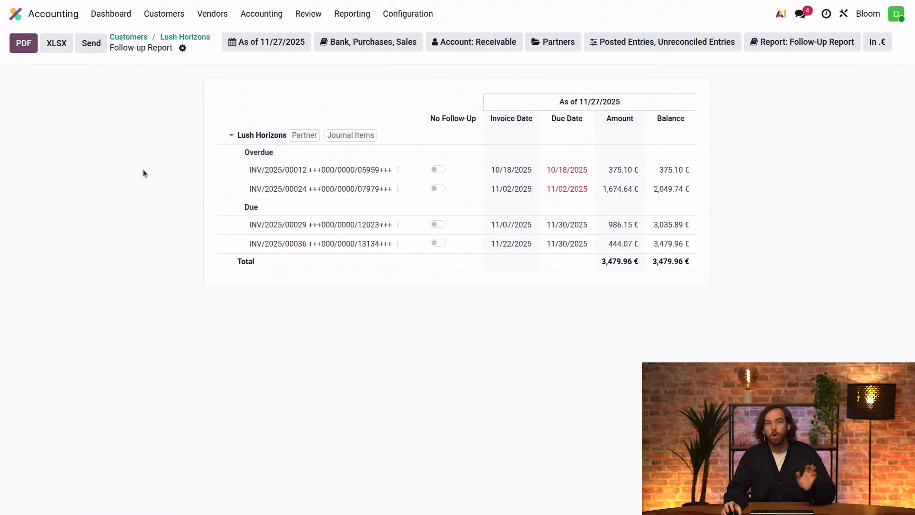
# Filter customers by Requires Follow-up, select all seven, and open the Actions menu.
pyautogui.click(164, 15)
pyautogui.click(176, 101)
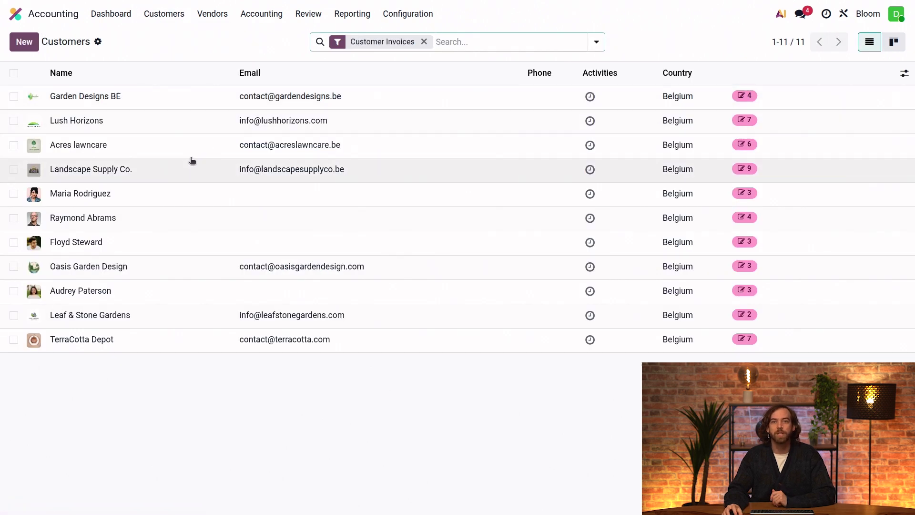
pyautogui.click(489, 40)
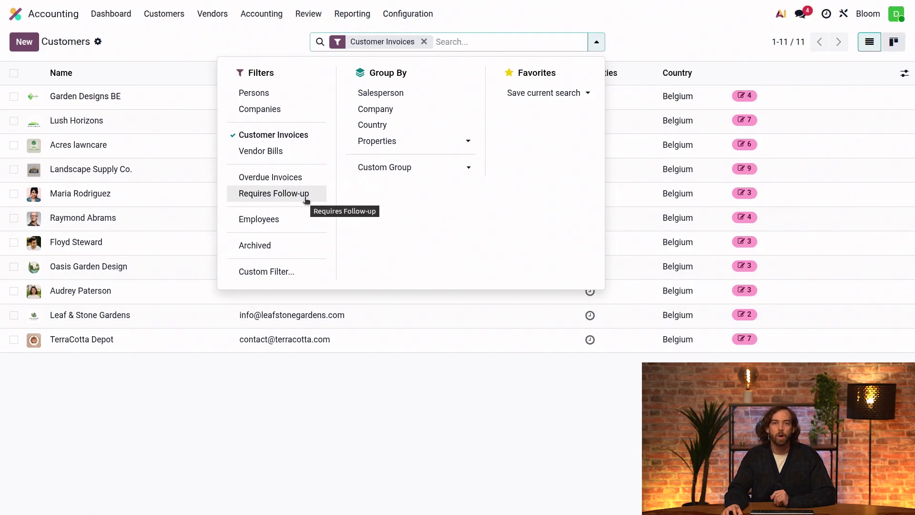
pyautogui.click(306, 195)
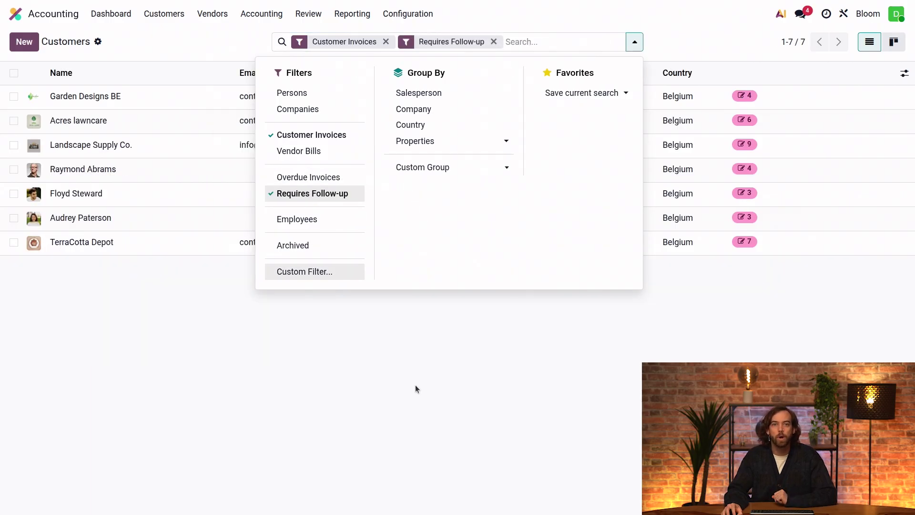
pyautogui.click(416, 367)
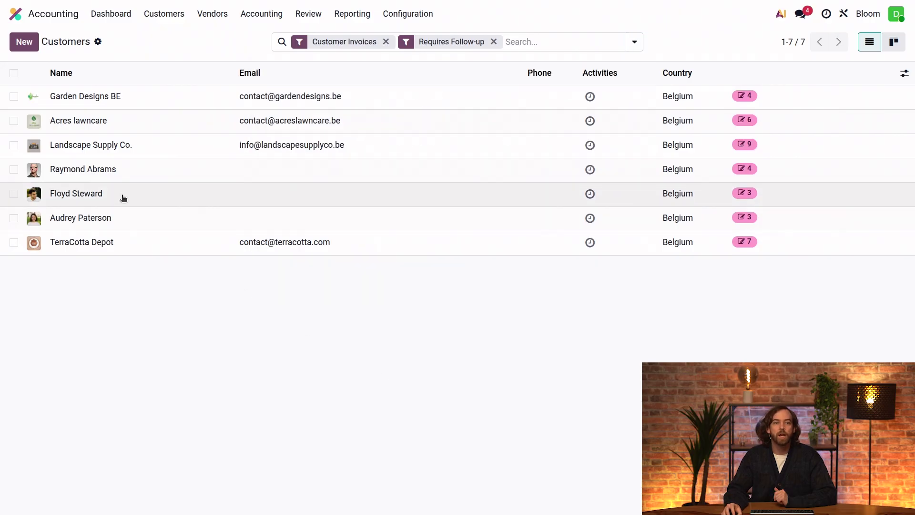
pyautogui.click(13, 73)
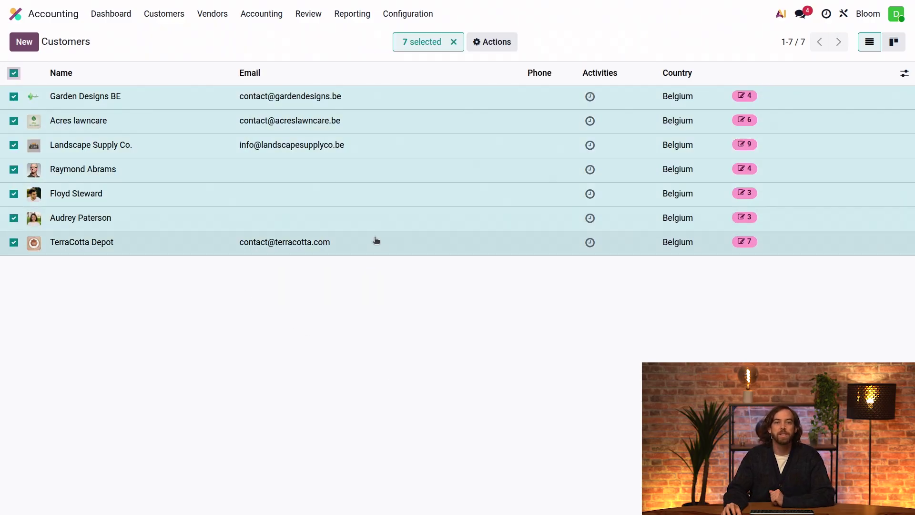
pyautogui.click(496, 45)
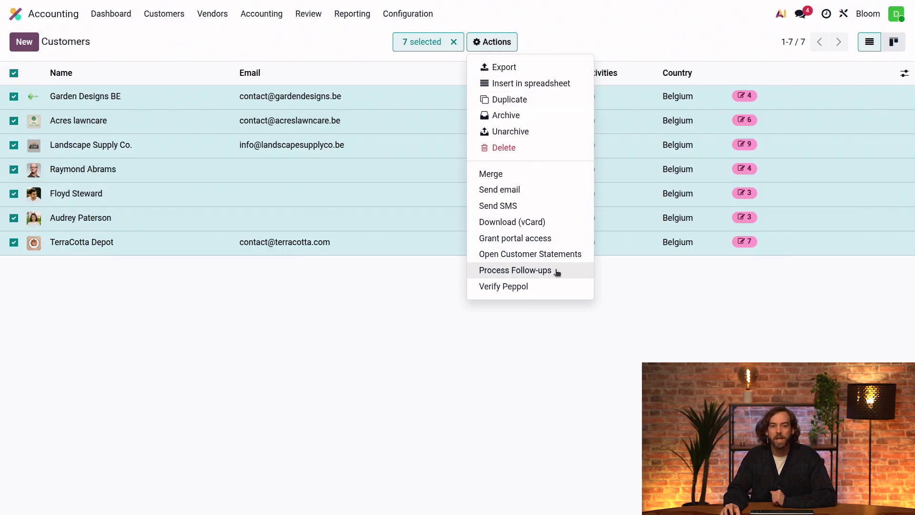